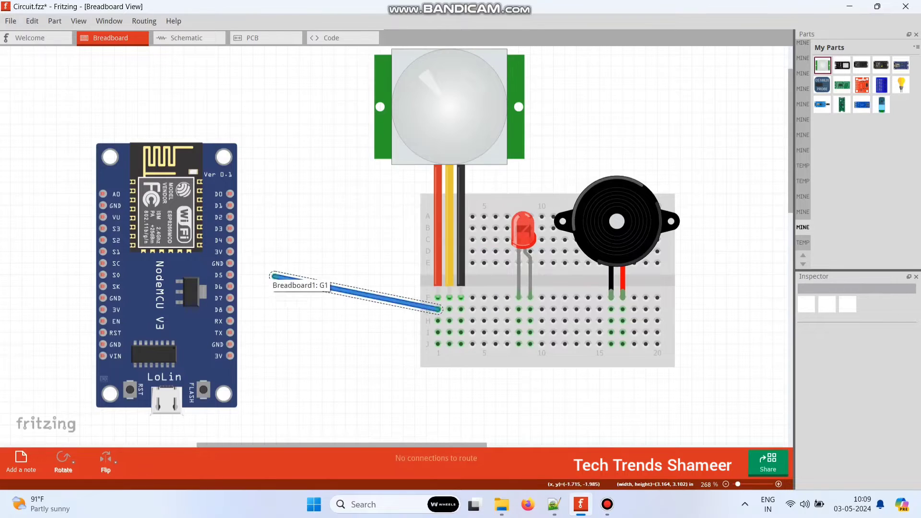
- Route the wire from the PIR sensor's red lead column to the NodeMCU's 3V pin with right-angle bends and colour it red
drag(434, 308, 438, 344)
drag(387, 322, 392, 344)
drag(343, 314, 392, 251)
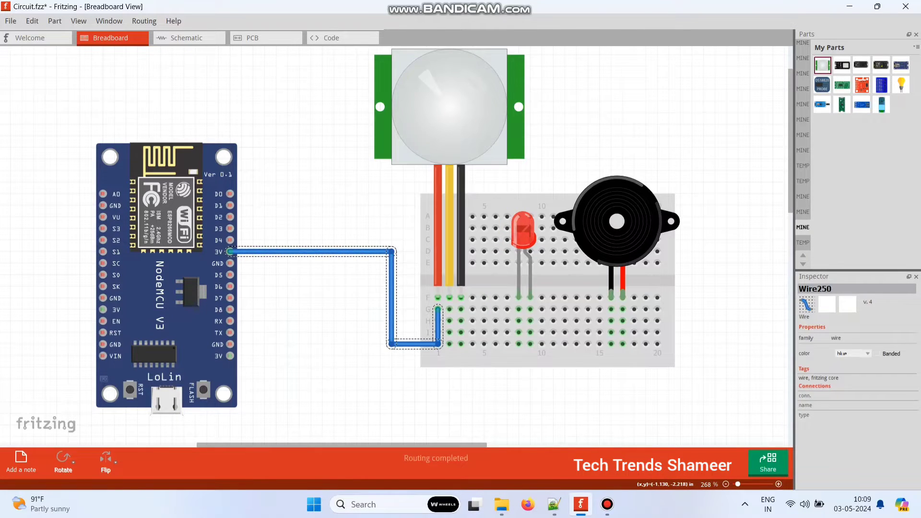
right_click(338, 251)
mouse_move(381, 270)
click(461, 284)
- Wire the NodeMCU's GND pin beside 3V to the PIR sensor's black lead column with right-angle bends and colour it black
drag(230, 263, 462, 309)
drag(404, 299, 461, 355)
drag(387, 325, 380, 263)
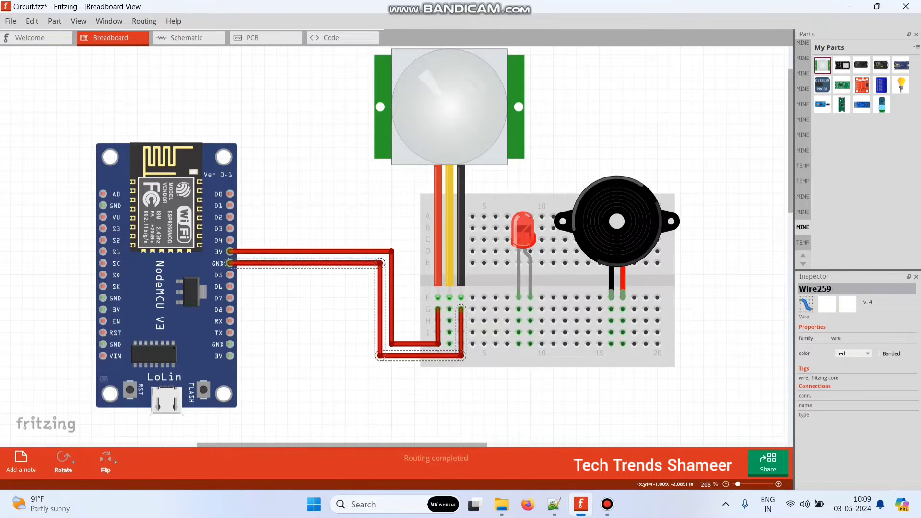
right_click(361, 264)
mouse_move(391, 280)
click(480, 304)
- Wire the NodeMCU's D4 pin to the PIR sensor's yellow lead column with right-angle bends and change the wire's colour
drag(230, 239, 369, 379)
drag(303, 313, 368, 240)
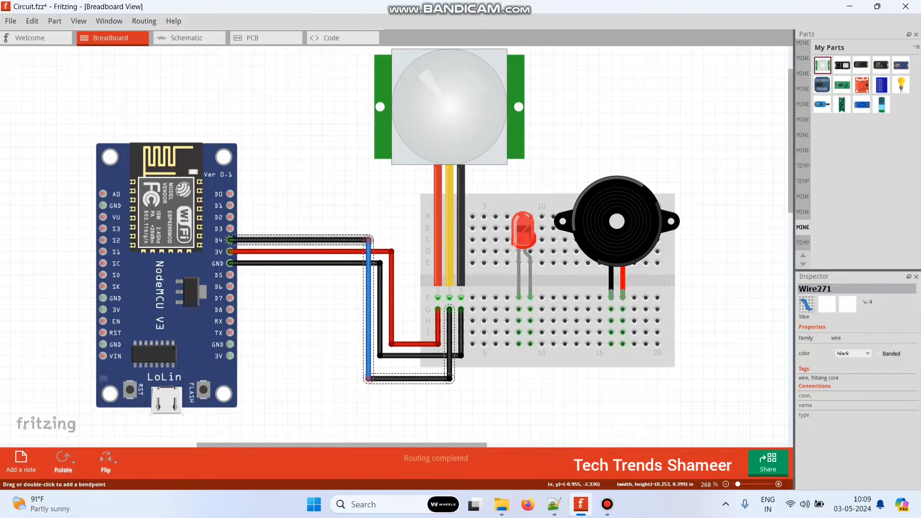
right_click(330, 240)
mouse_move(360, 257)
click(454, 290)
click(499, 402)
- Extend the ground wiring from the PIR sensor's black lead to the LED's right leg and the buzzer's black lead
mouse_move(530, 310)
mouse_down()
mouse_move(461, 355)
mouse_move(530, 355)
mouse_up()
right_click(509, 356)
mouse_move(545, 372)
click(633, 394)
drag(611, 309, 528, 356)
drag(571, 332, 611, 356)
click(566, 402)
- Wire the LED's left leg to the NodeMCU's D1 pin with right-angle bends and set the wire's colour
drag(519, 310, 231, 205)
drag(494, 301, 345, 390)
drag(316, 343, 346, 206)
right_click(312, 205)
click(439, 219)
- Wire the buzzer's red lead to the NodeMCU's D2 pin with right-angle bends and set the wire's colour
drag(622, 312, 230, 216)
drag(587, 302, 623, 413)
drag(567, 385, 334, 413)
drag(300, 349, 334, 216)
right_click(304, 217)
mouse_move(355, 236)
click(432, 310)
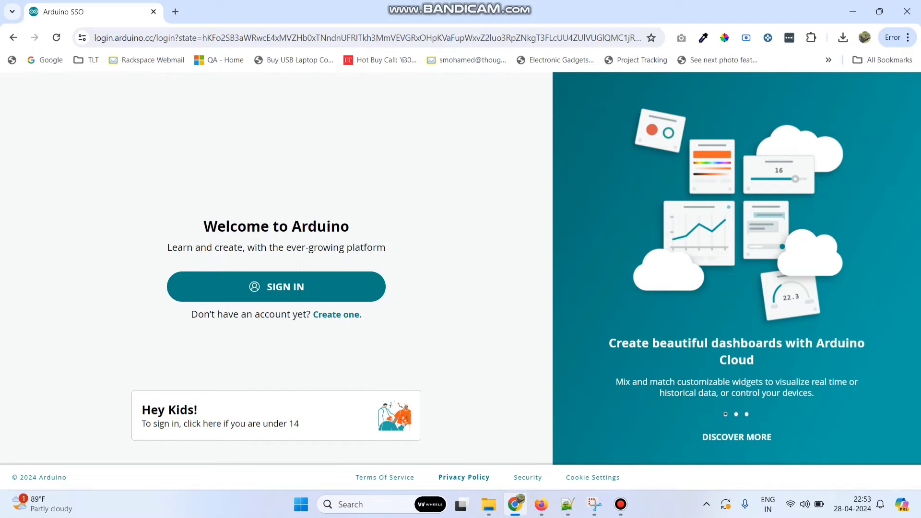
- Sign in to Arduino Cloud with the saved account e-mail and password
click(276, 287)
click(318, 193)
click(319, 193)
click(336, 248)
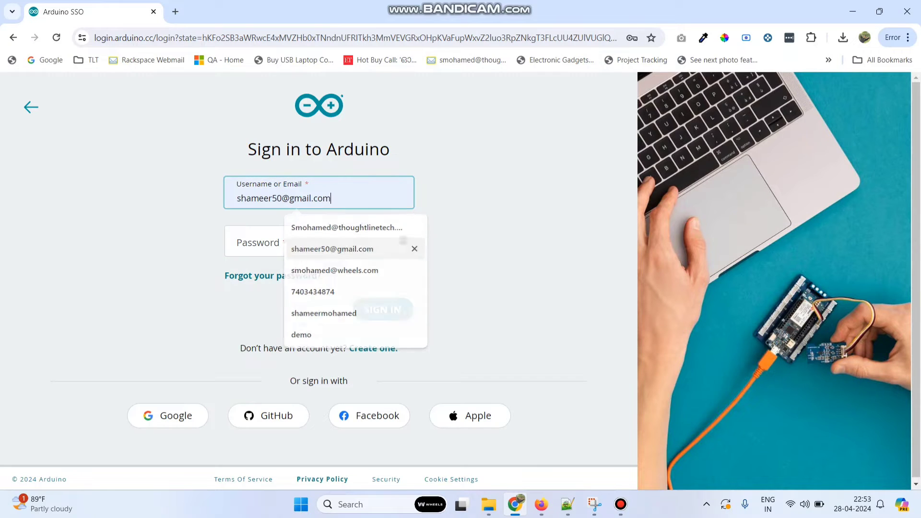
click(318, 242)
key(Down)
key(Return)
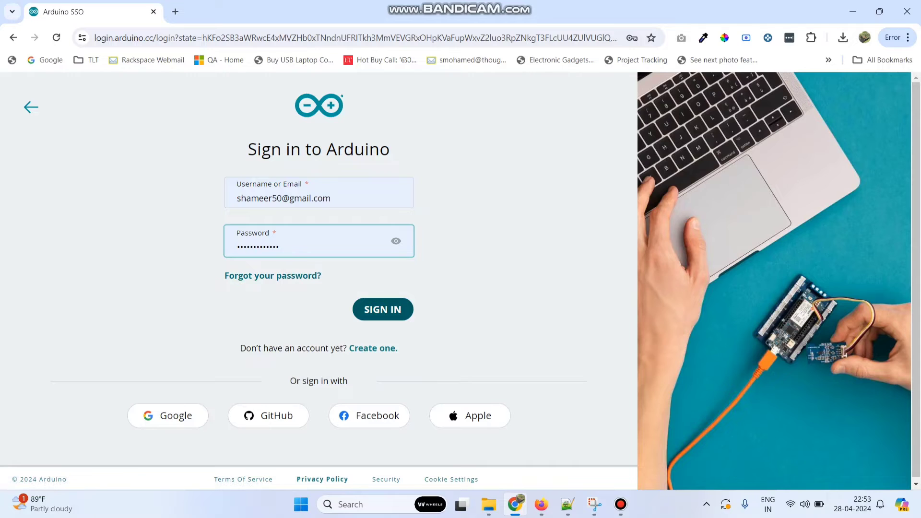
key(Return)
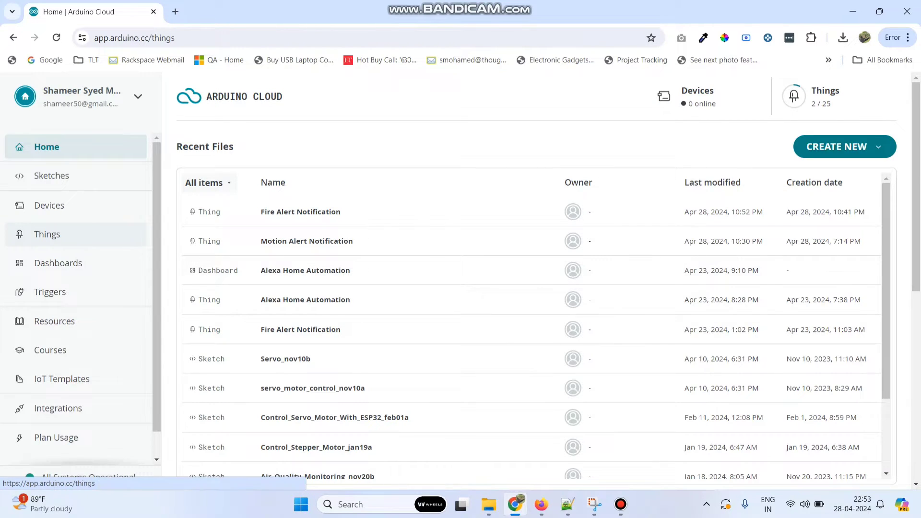
- Create a new Thing and rename it Motion Alert Notification
click(47, 234)
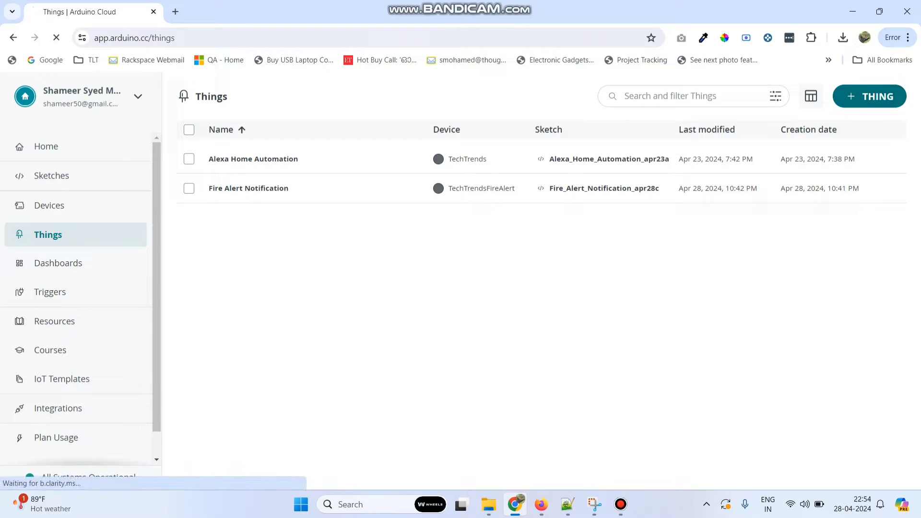
click(870, 96)
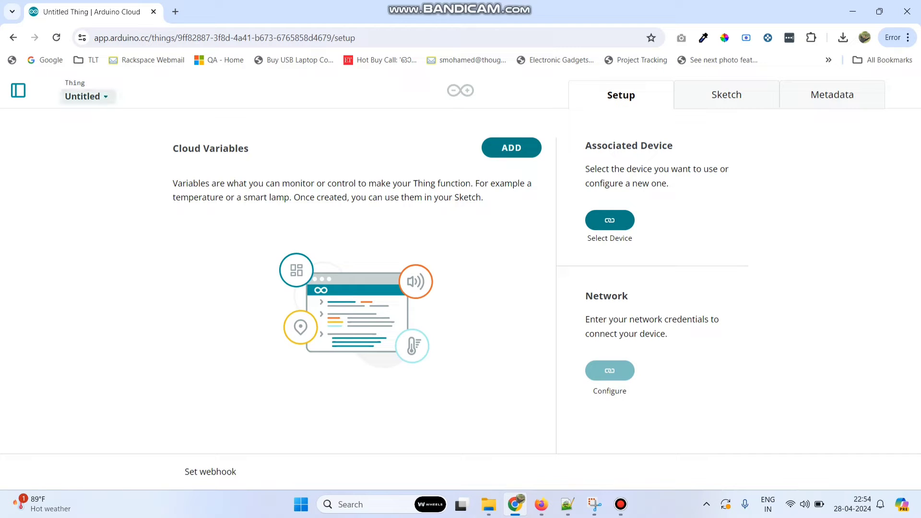
click(85, 97)
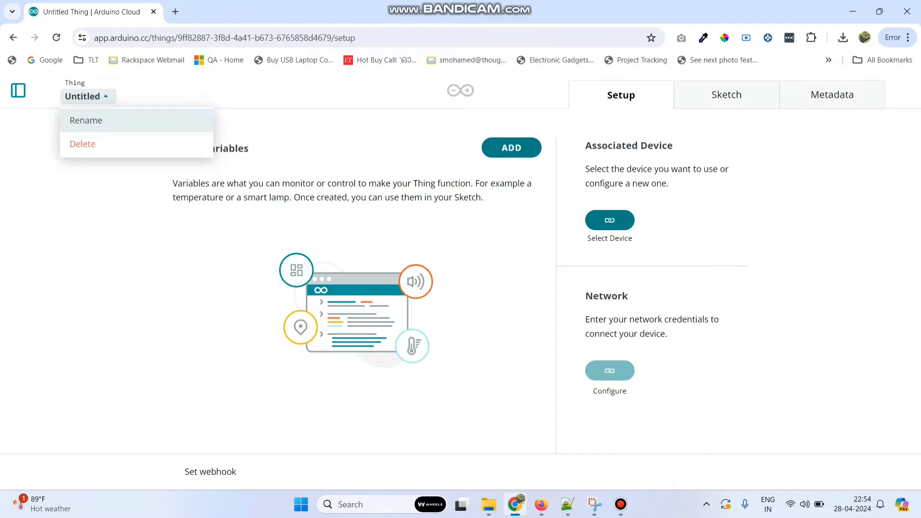
click(86, 120)
double_click(375, 296)
text(Motion Aletrt Notification)
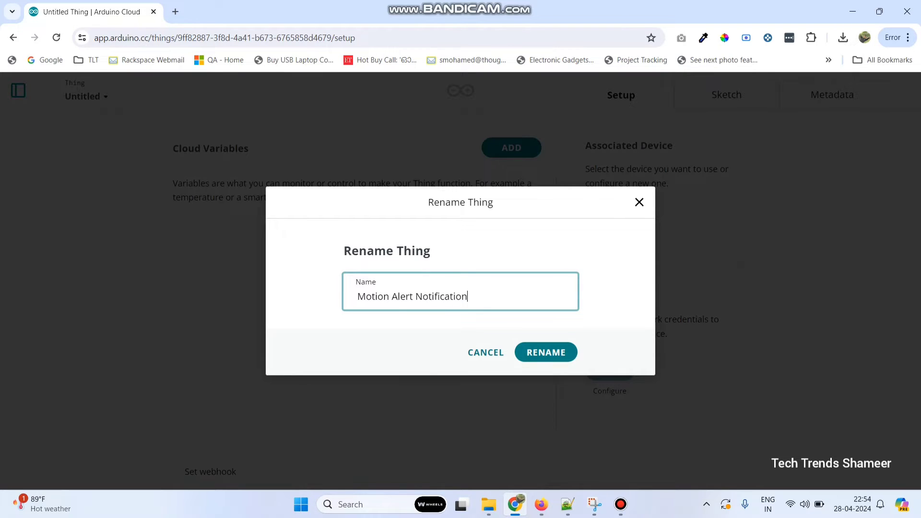
key(Return)
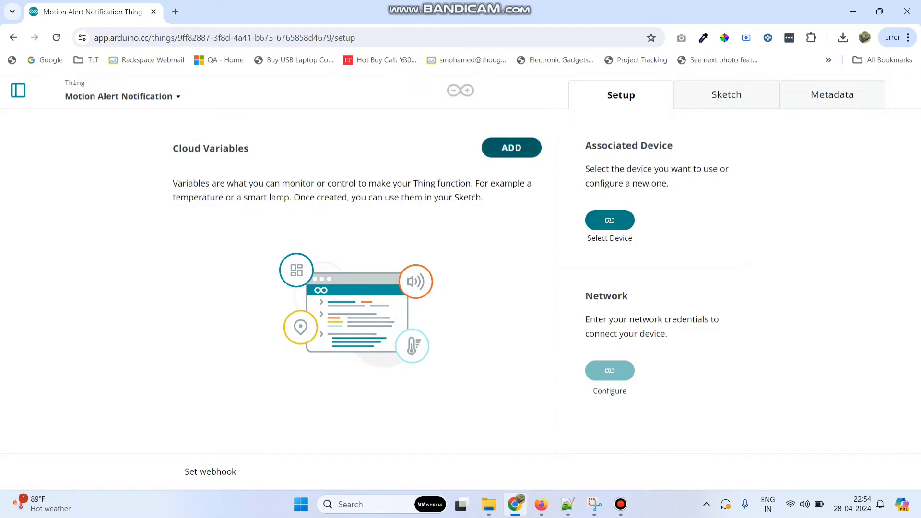
- Add a Boolean cloud variable named motionDetected, with Read & Write permission and the On change update policy
click(511, 148)
text(motionDetected)
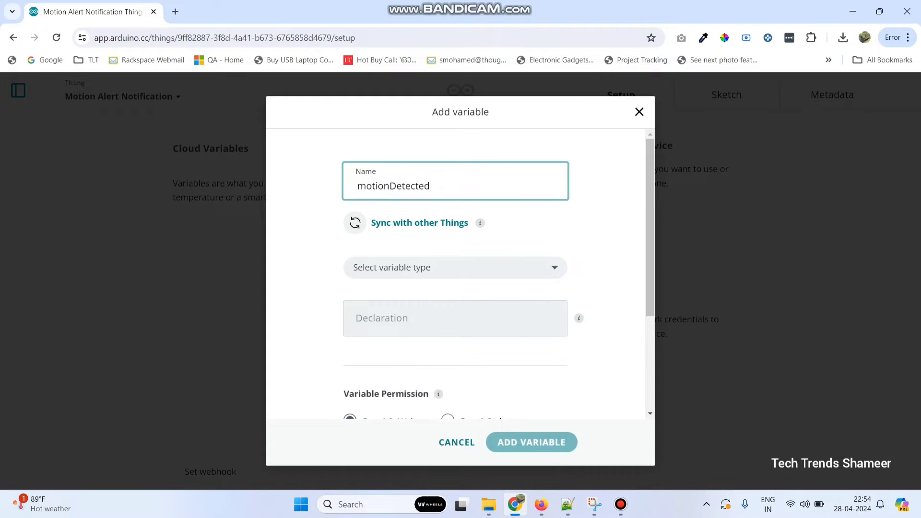
click(455, 267)
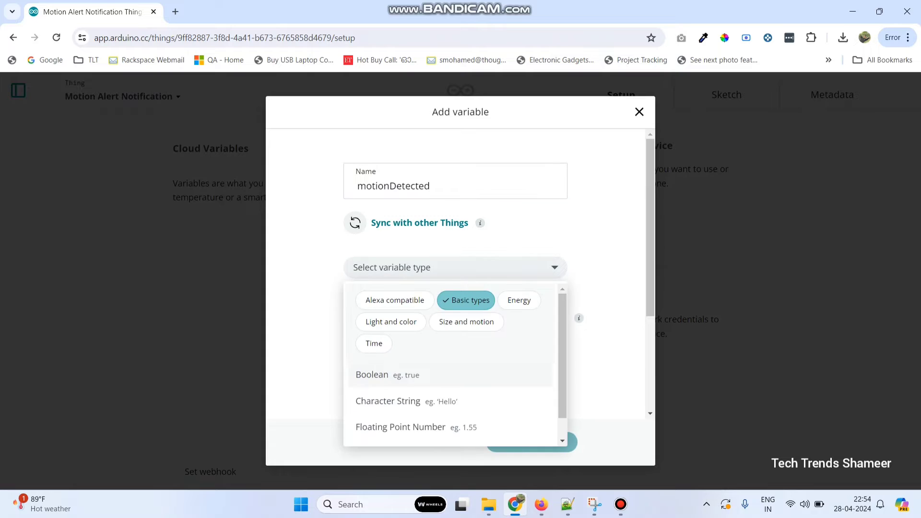
text(boo)
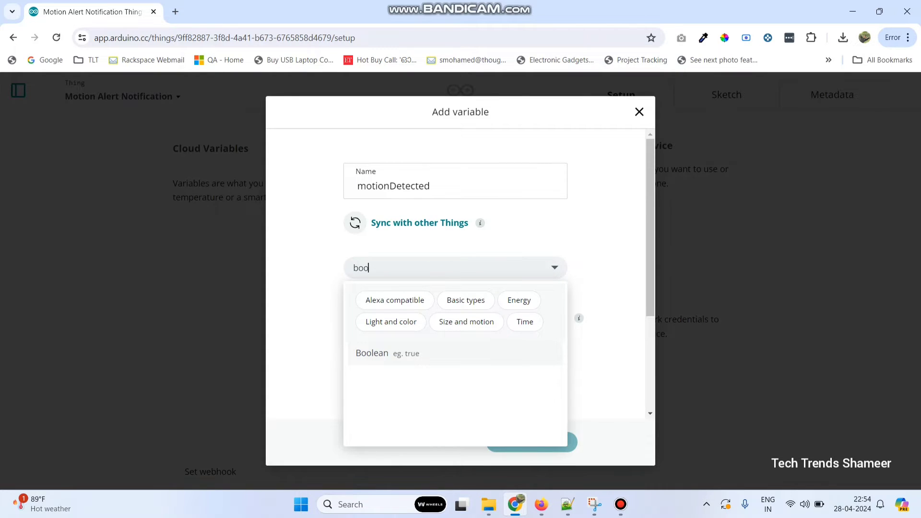
key(Return)
scroll(456, 274, down, 2)
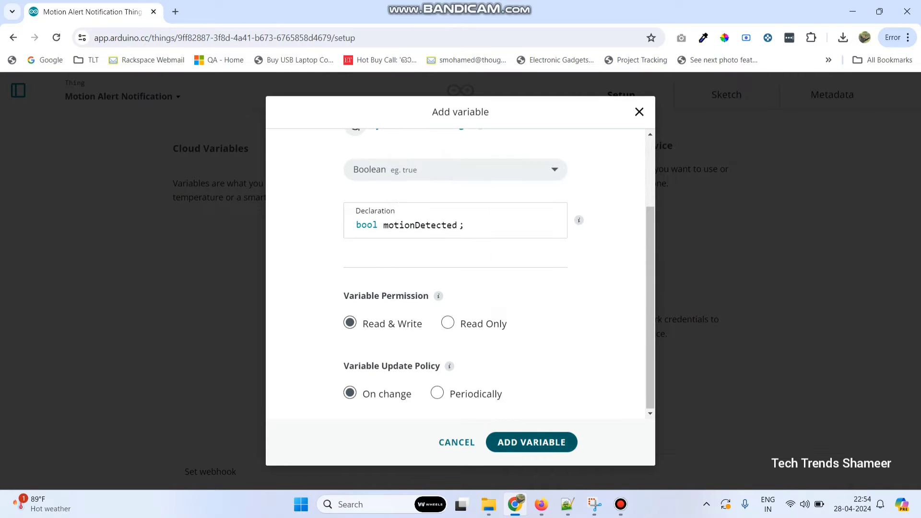
click(531, 442)
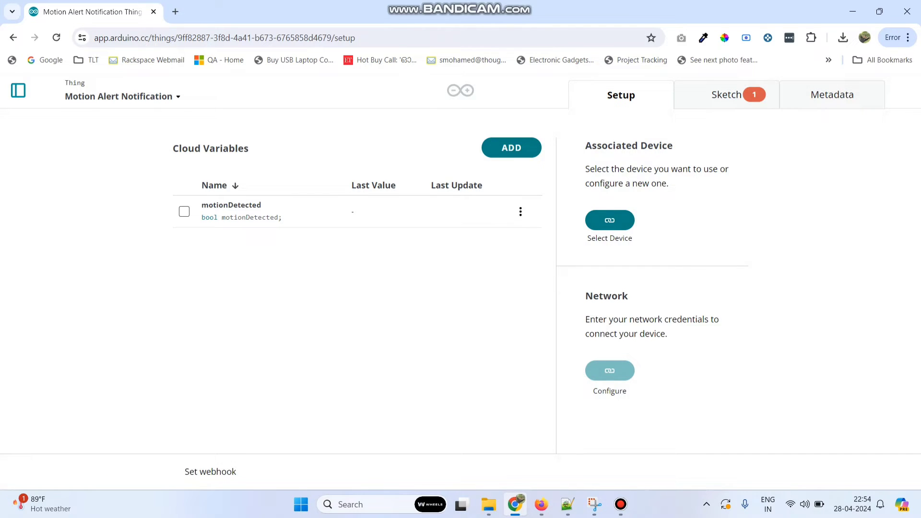
- Start setting up a new third-party ESP8266 device for the Thing, using the NodeMCU 1.0 (ESP-12E Module) model
click(609, 220)
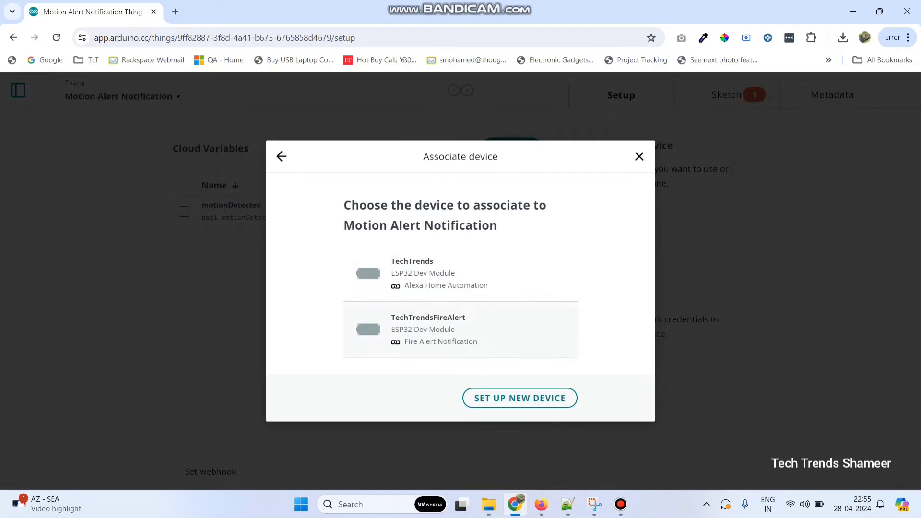
click(519, 397)
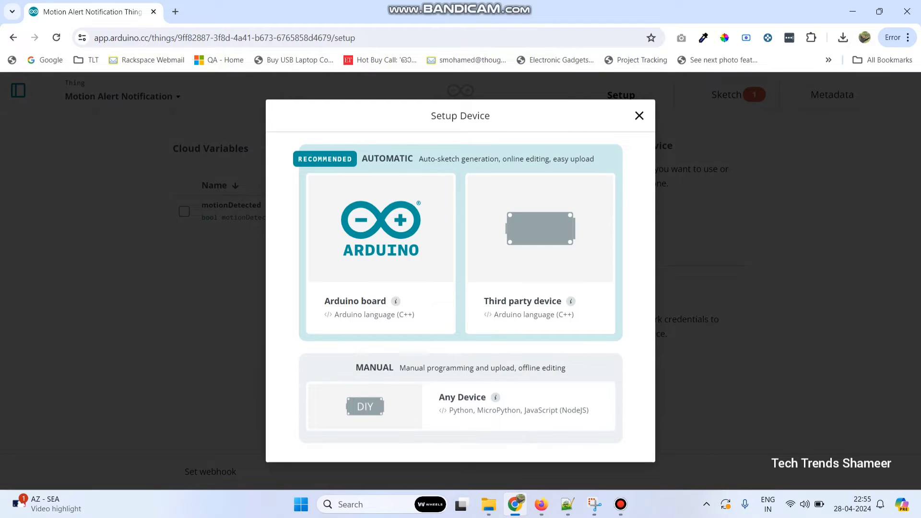
click(540, 254)
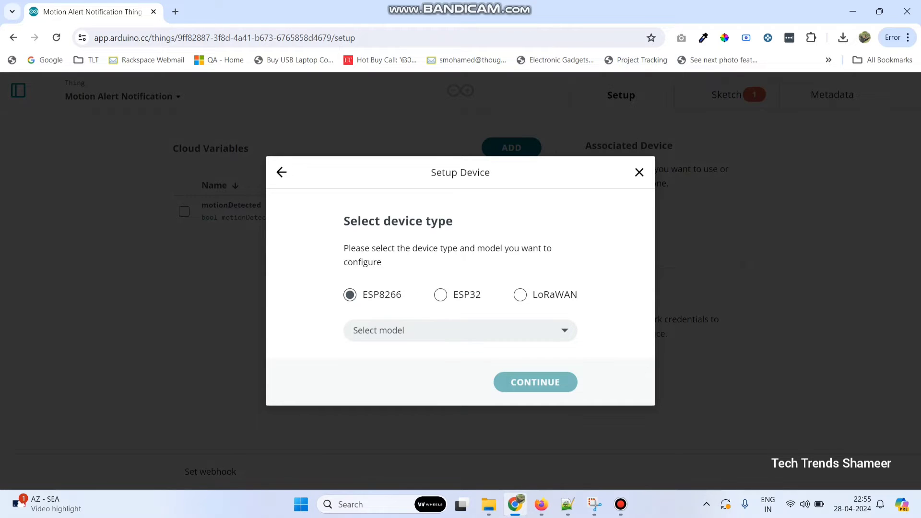
click(461, 330)
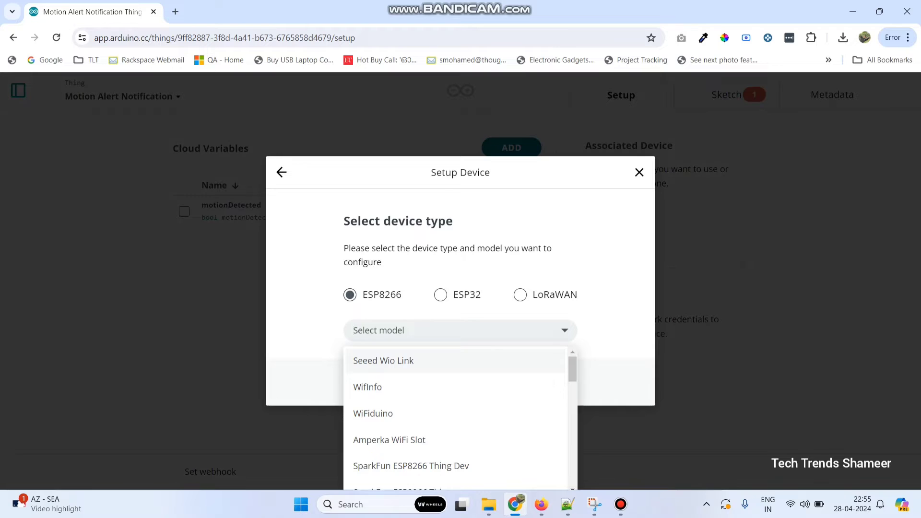
text(node)
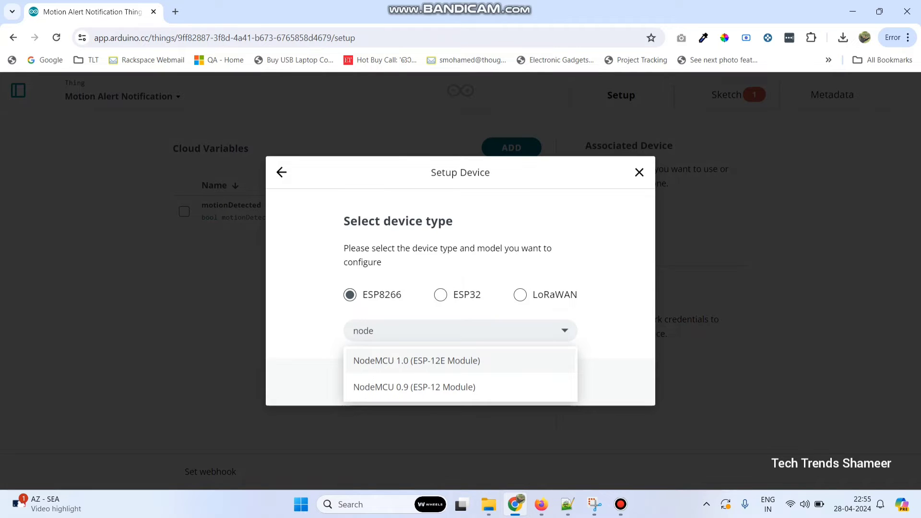
key(Return)
key(Return)
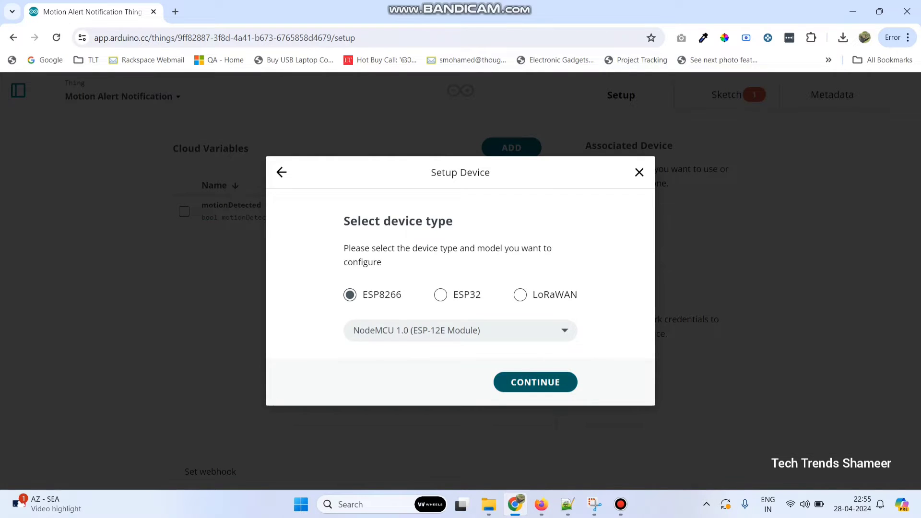
- Name the new device TechTrendsMotionAlert
key(ctrl+a)
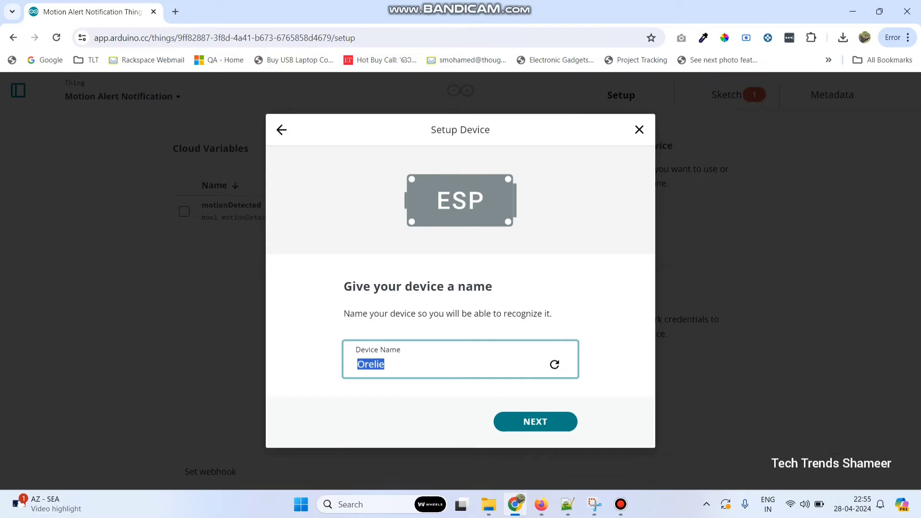
text(TechTrendsMotion)
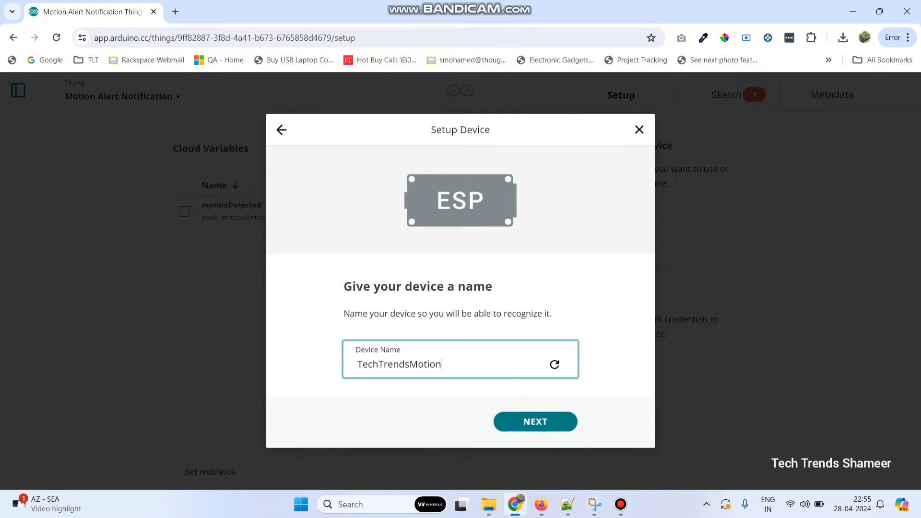
text(Alert)
key(Return)
- Copy the device's secret key, acknowledge that the Device ID and key are saved, and finish the device setup
scroll(455, 274, down, 3)
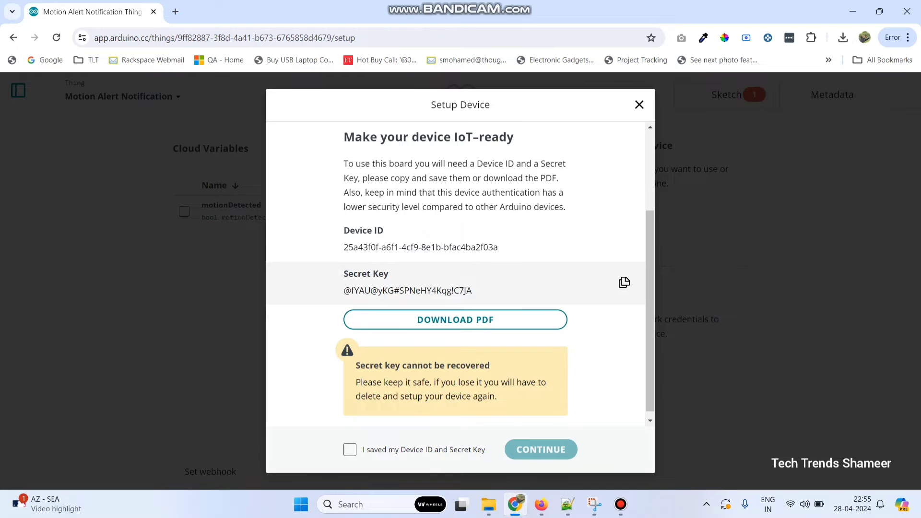
click(624, 282)
click(349, 449)
click(541, 449)
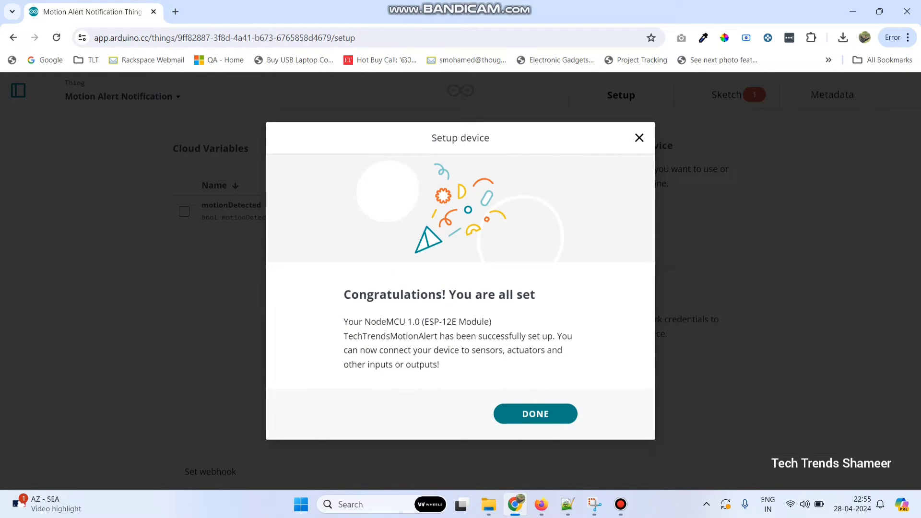
click(535, 414)
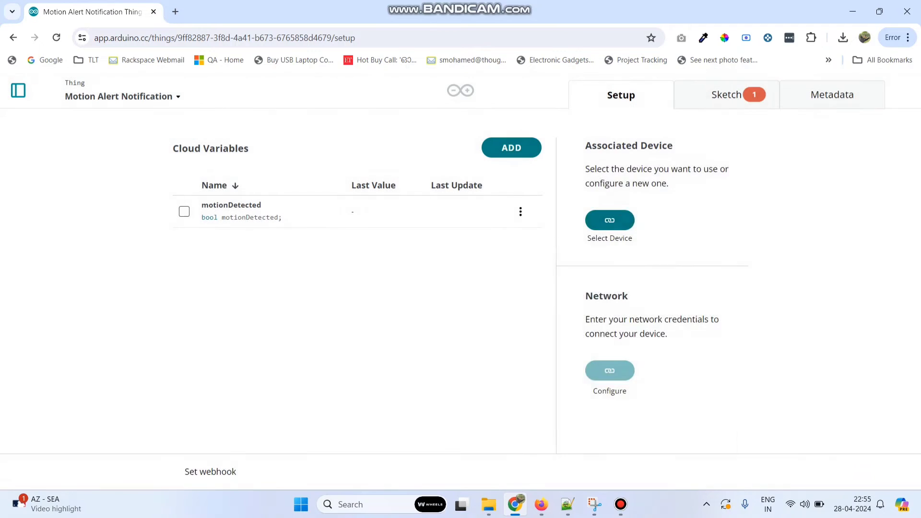
- Configure the network with Wi-Fi name Galaxy F23 5G 3FF5, enter the Wi-Fi password, paste the device's secret key, and save
scroll(647, 296, down, 1)
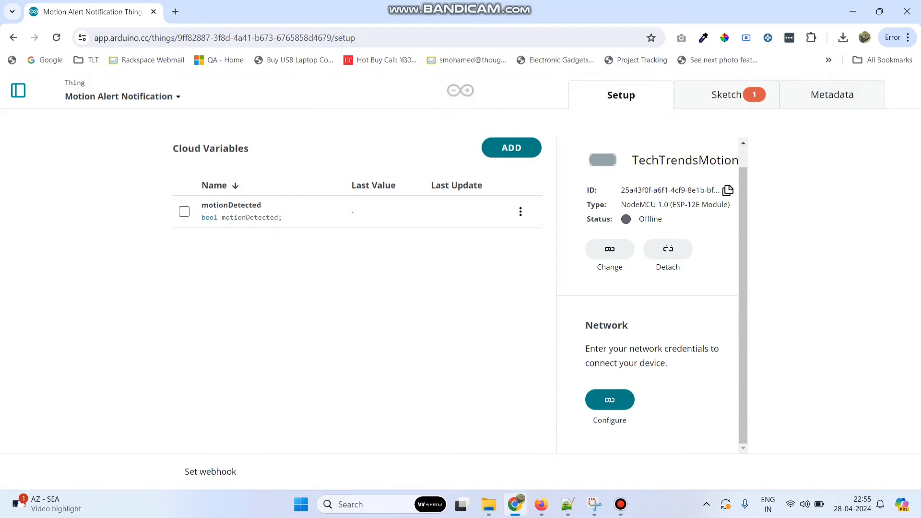
click(610, 400)
click(432, 226)
text(Galaxy F23 5G 3FF5)
key(Tab)
text(•••••••••••)
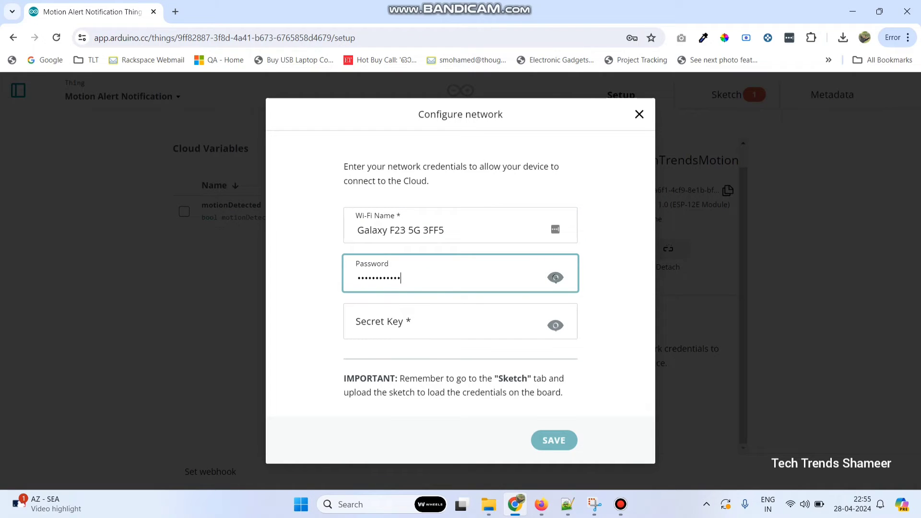
key(Tab)
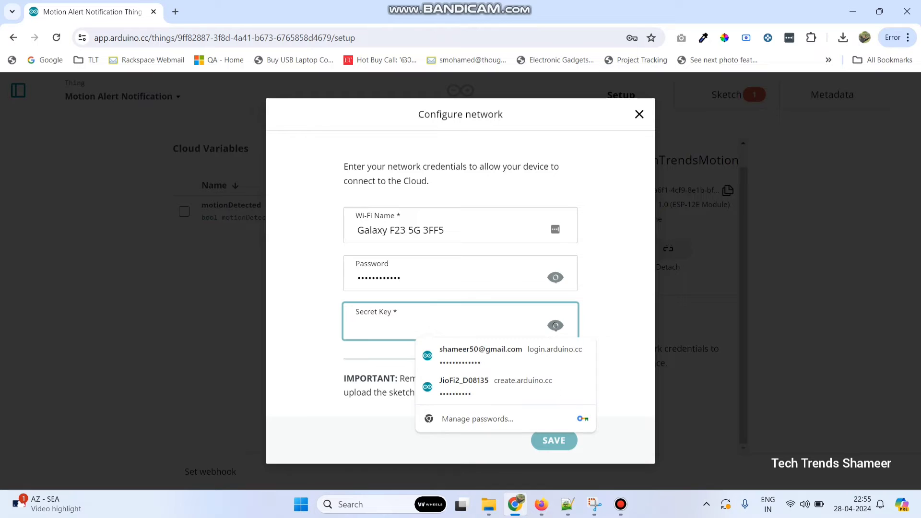
key(ctrl+v)
key(Return)
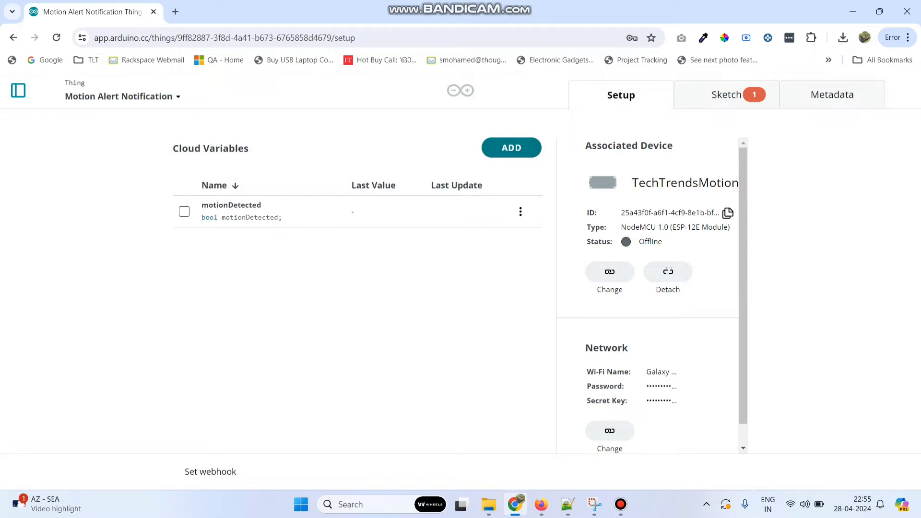
- Go to the Triggers page and start a new trigger
click(18, 89)
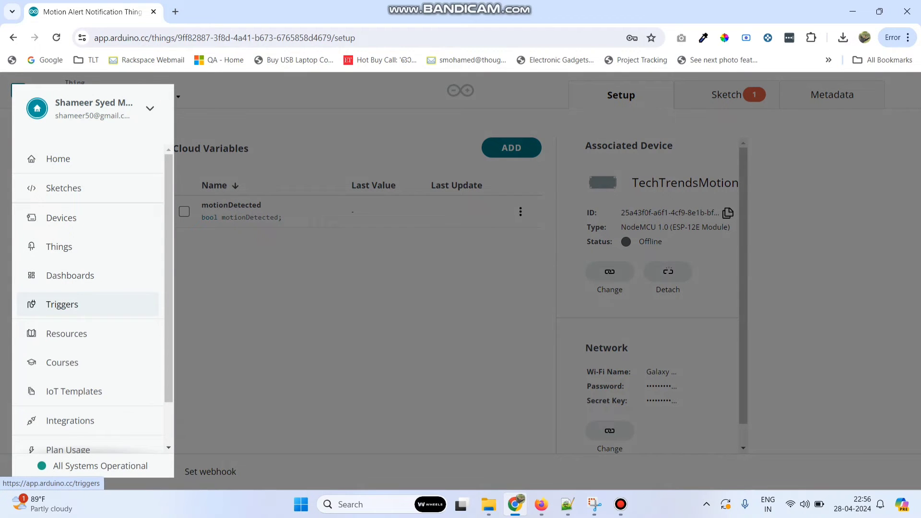
click(61, 304)
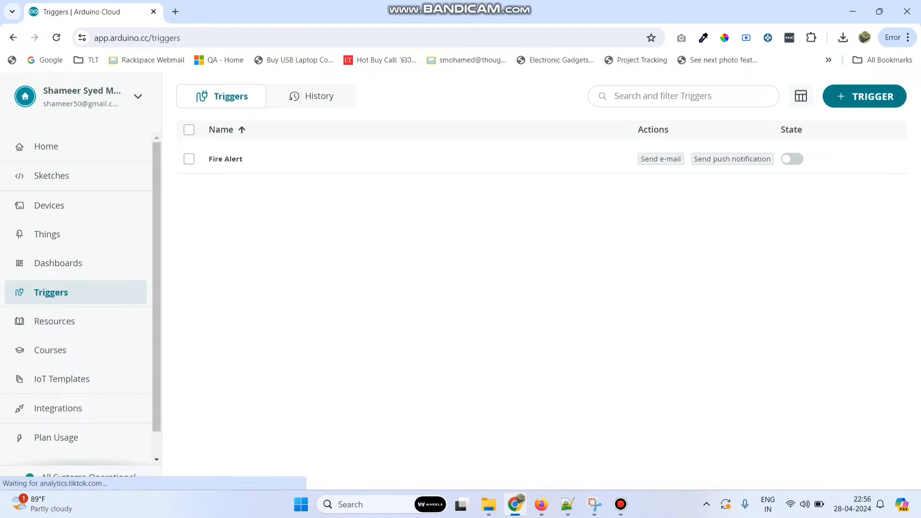
click(865, 97)
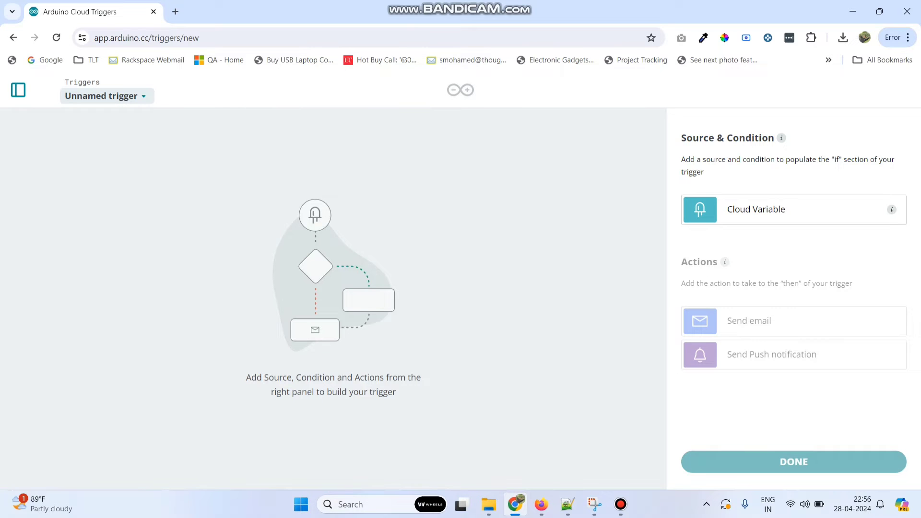
- Rename the unnamed trigger to Motion Alert
click(106, 96)
click(100, 120)
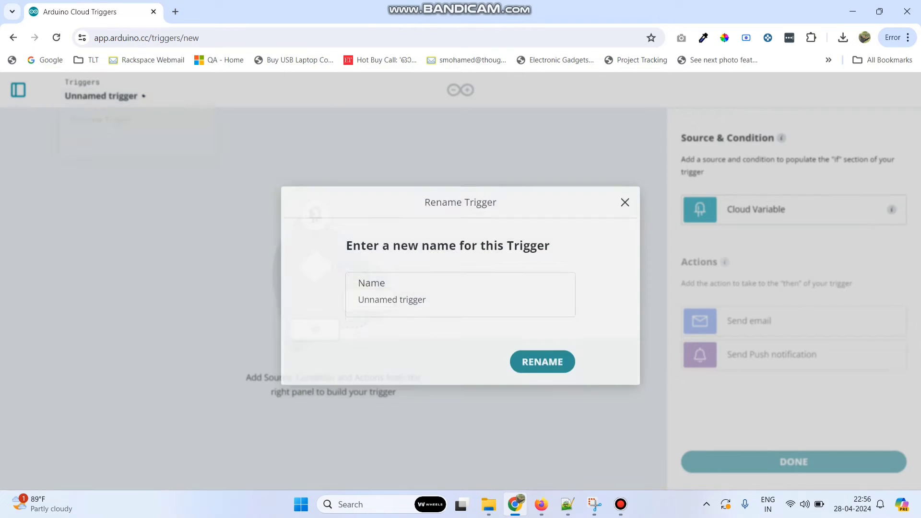
text(M)
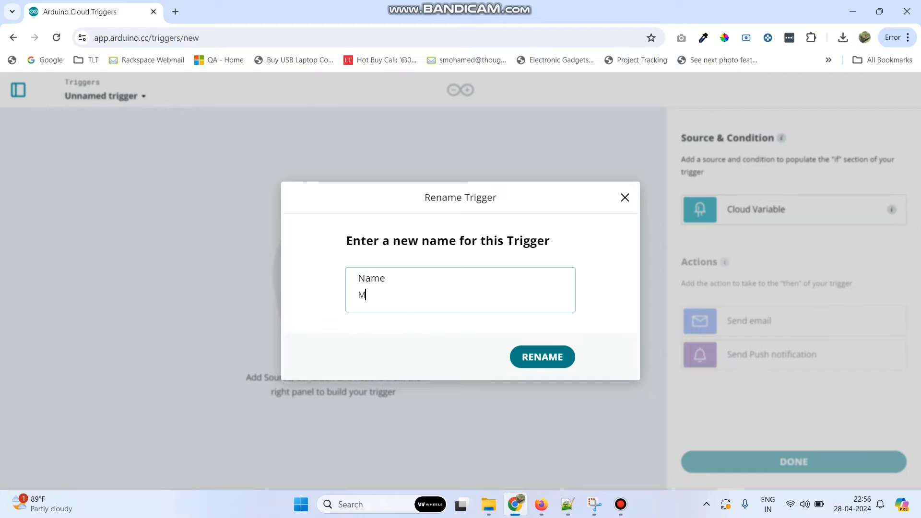
text(otion Alert)
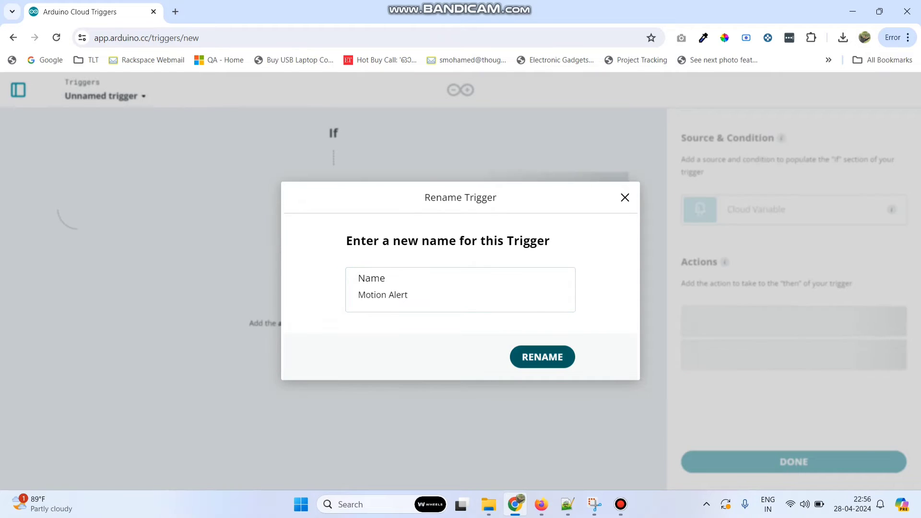
key(Return)
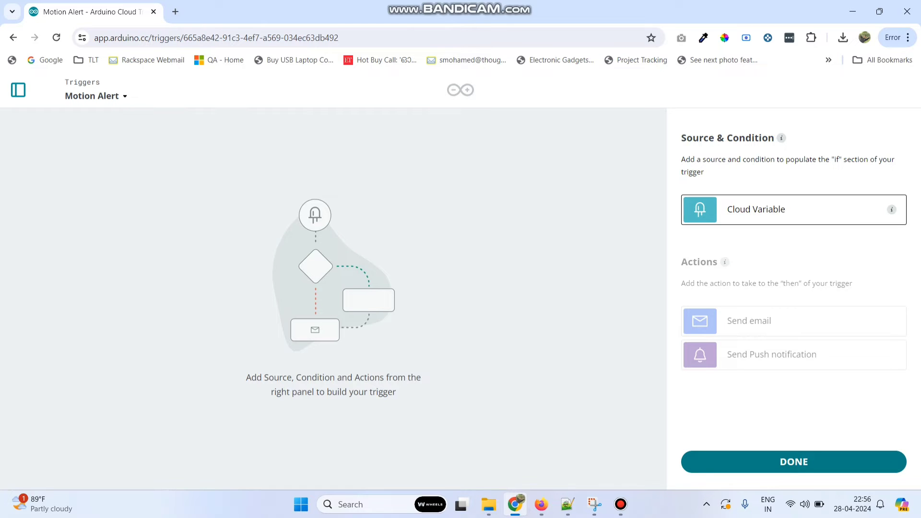
- Link the motionDetected cloud variable from the Motion Alert Notification Thing as the trigger's source
click(794, 209)
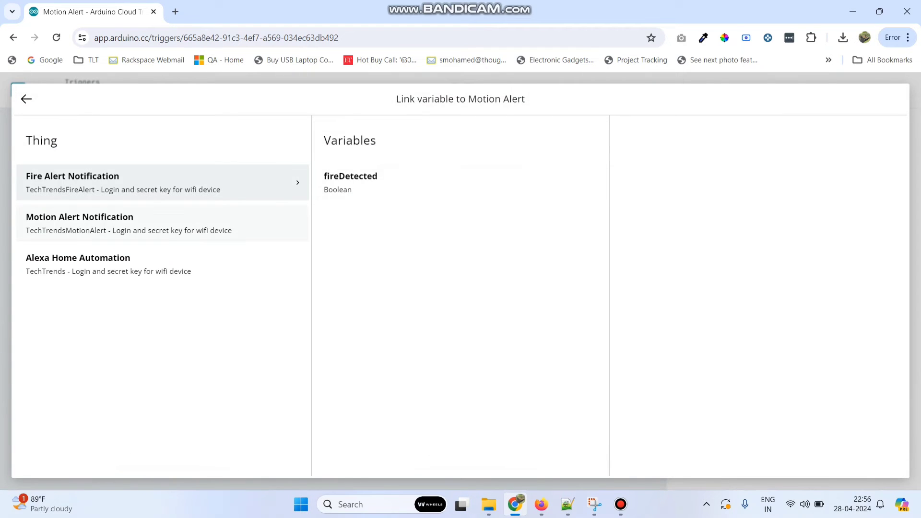
click(144, 224)
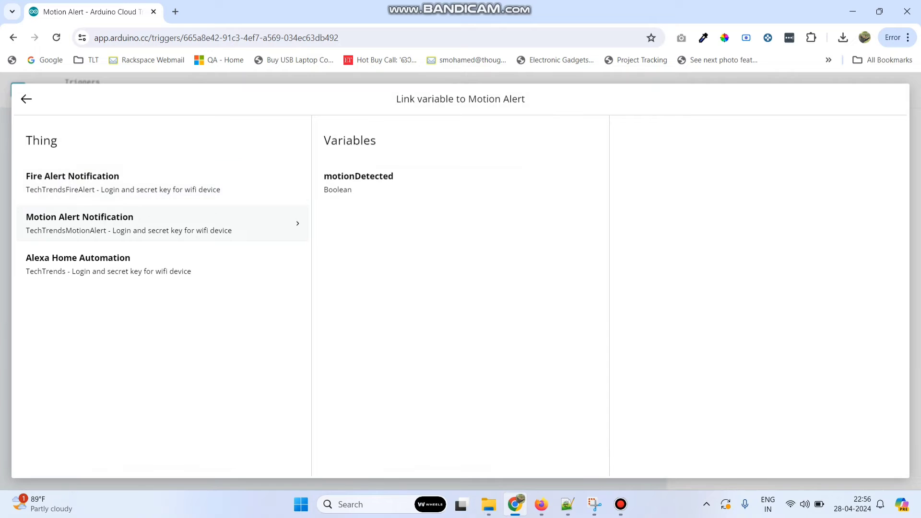
click(358, 182)
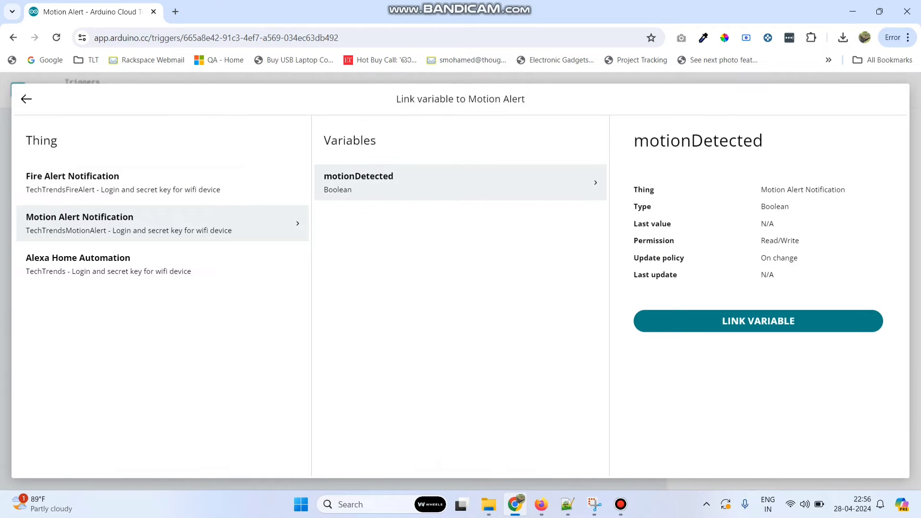
click(758, 321)
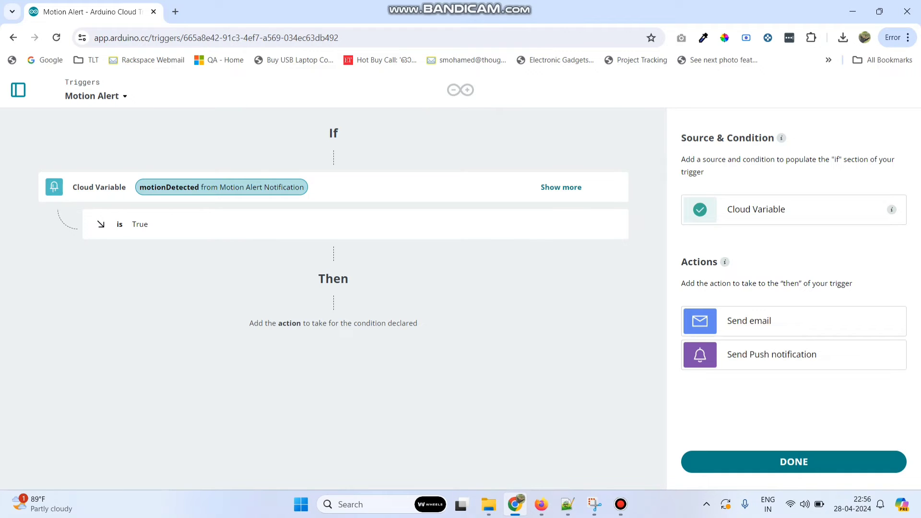
- Add a Send email action with Motion Detected as both its subject and its message body
click(748, 320)
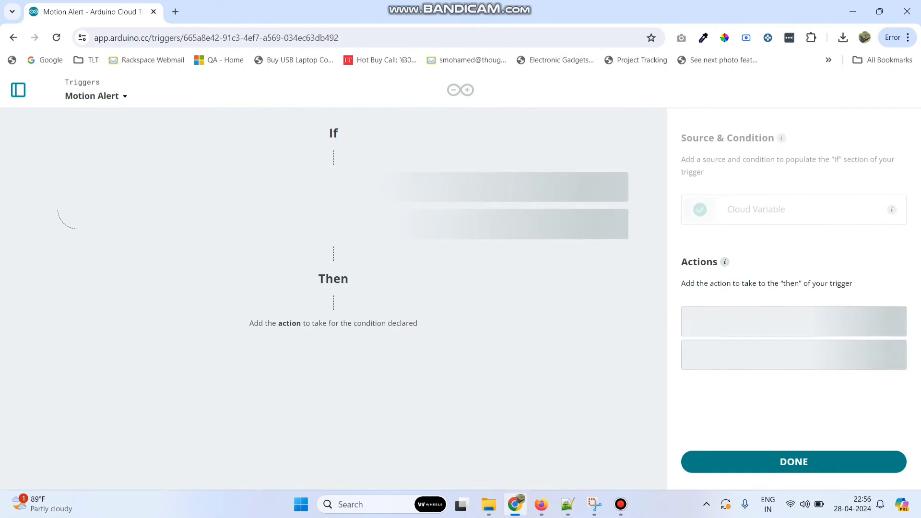
click(95, 345)
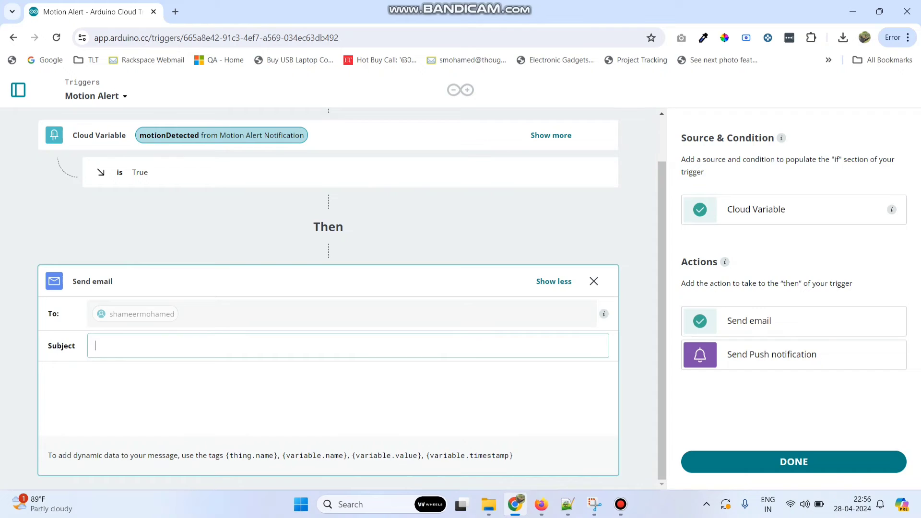
text(Motion Detected)
key(ctrl+a)
key(ctrl+c)
key(Tab)
key(ctrl+v)
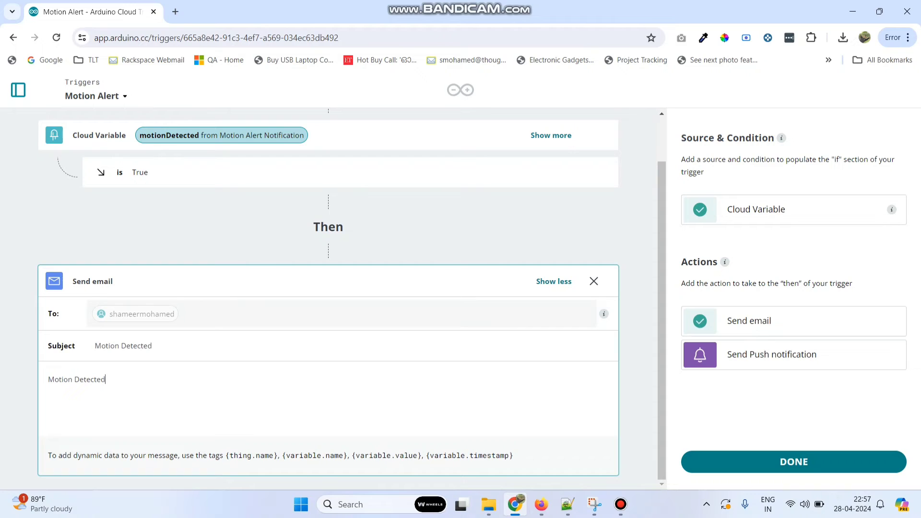
- Add a Send Push notification action with Motion Detected as both its heading and message, and finish the trigger
click(771, 354)
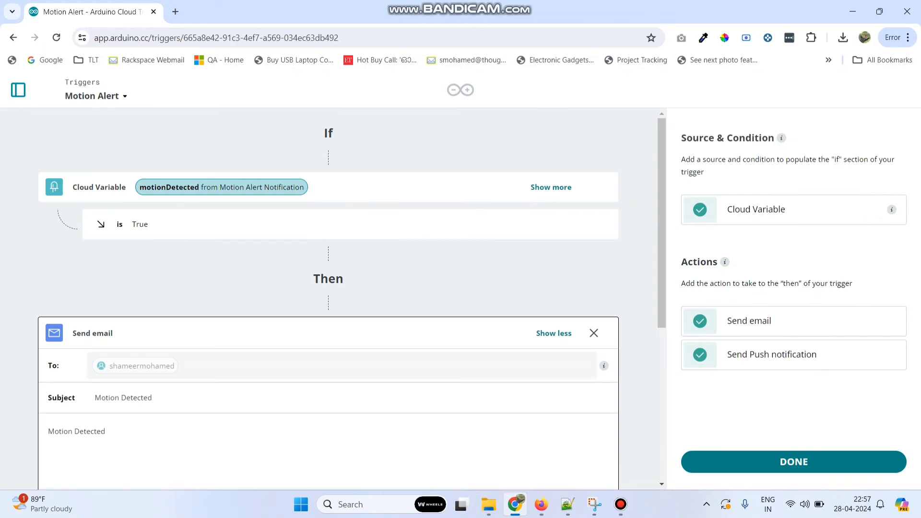
scroll(328, 272, down, 5)
click(96, 346)
key(ctrl+v)
click(53, 379)
key(ctrl+v)
click(794, 462)
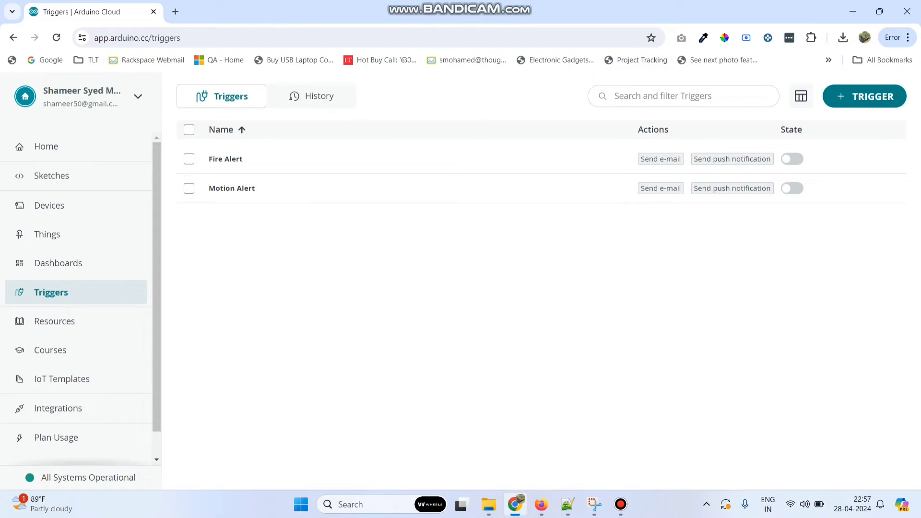
- Go to the Things list and open the sketch of the Motion Alert Notification Thing
click(47, 234)
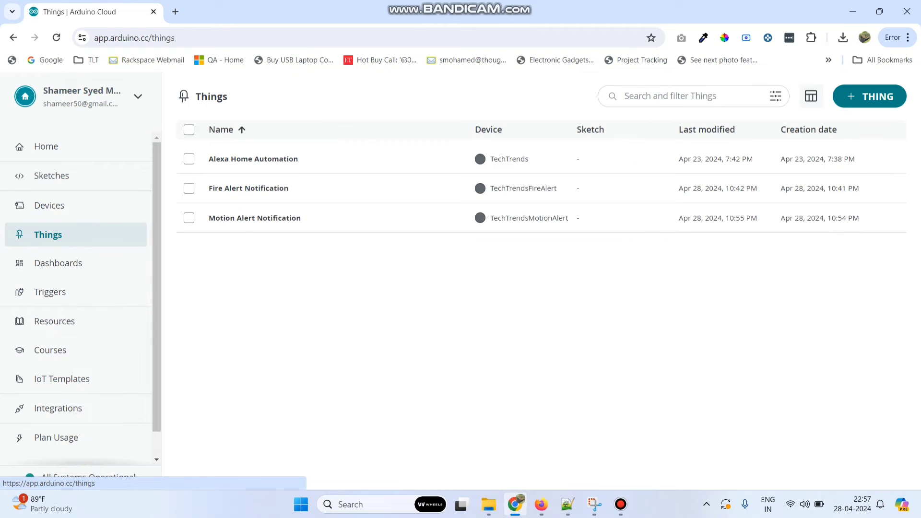
key(F5)
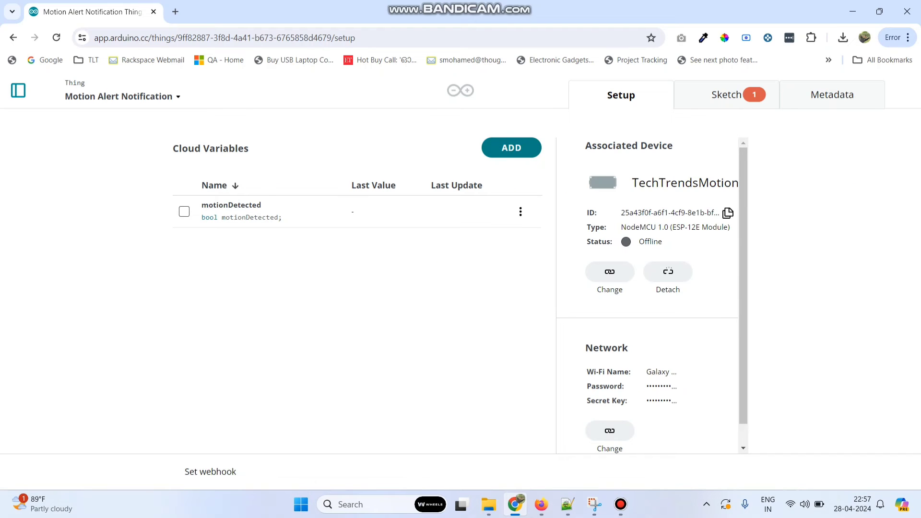
click(726, 95)
scroll(547, 238, down, 3)
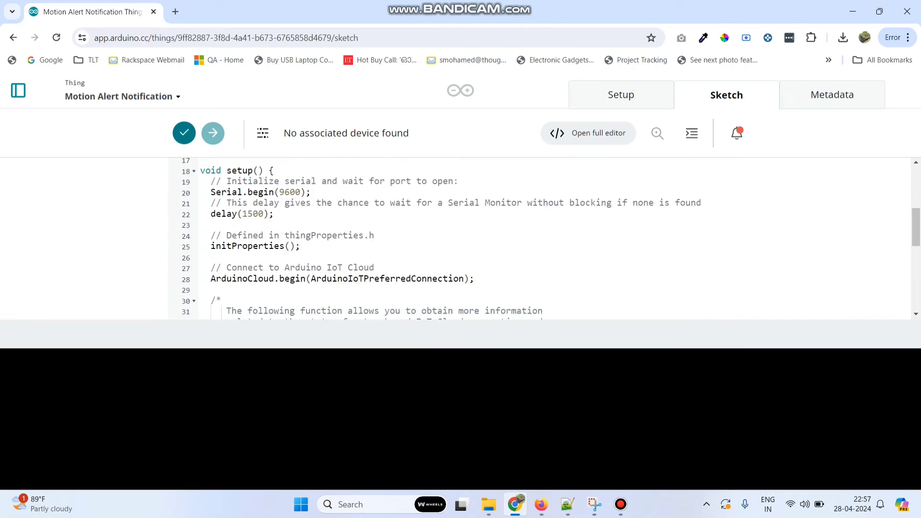
scroll(547, 239, up, 2)
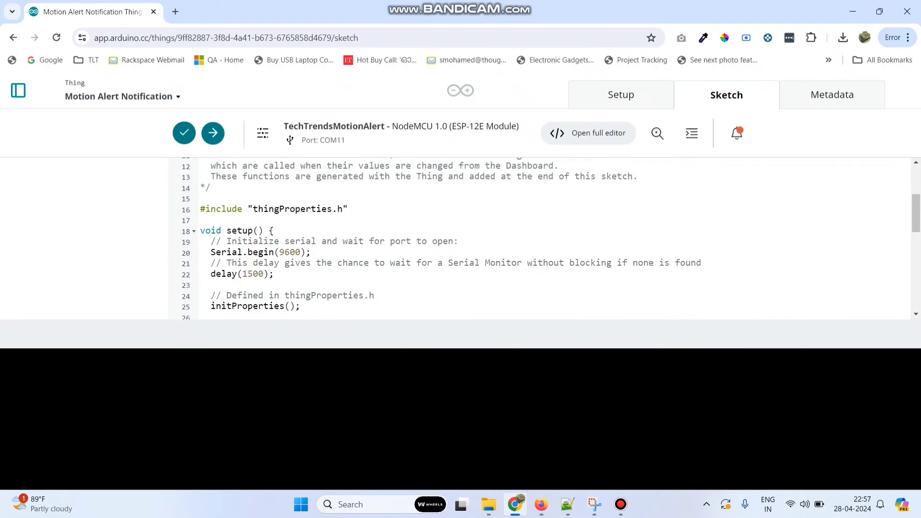
- Copy all code of Motion_Alert_Notification_apr28a.ino from Notepad++ and replace the whole Thing sketch in the browser with it
click(568, 504)
click(156, 313)
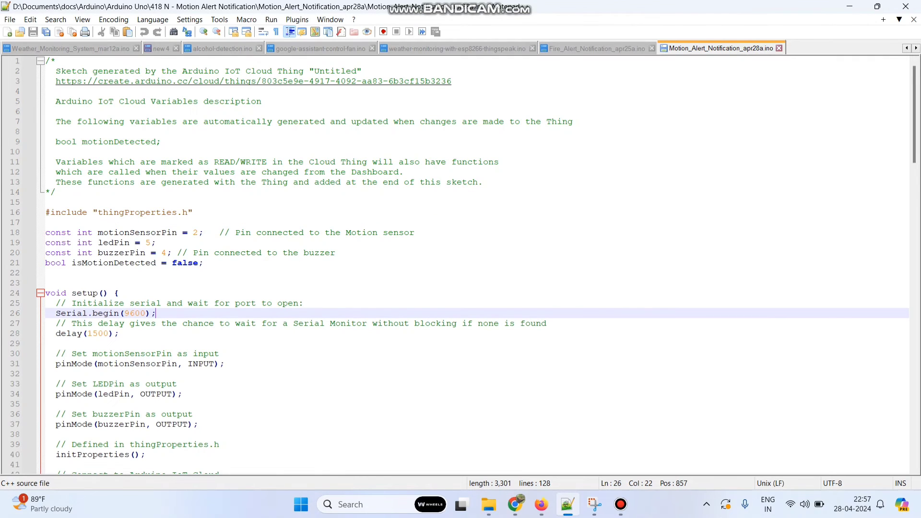
key(ctrl+a)
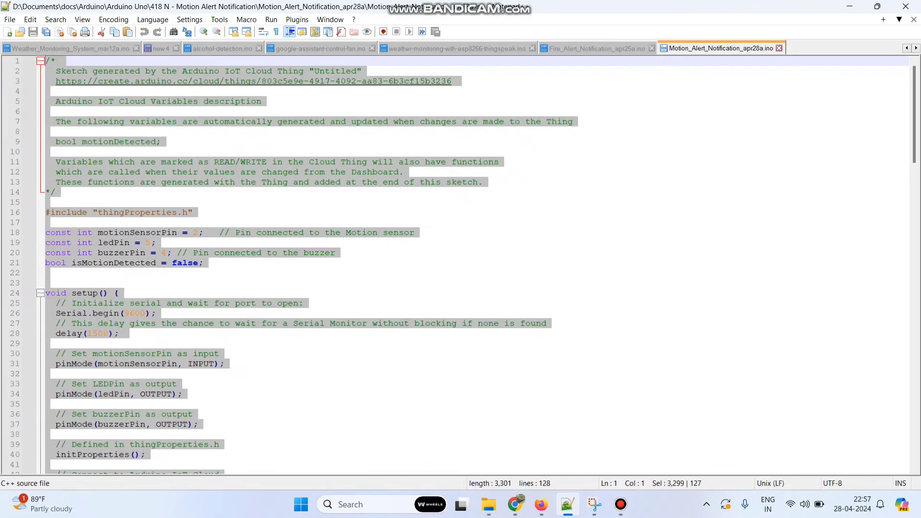
click(515, 504)
click(364, 252)
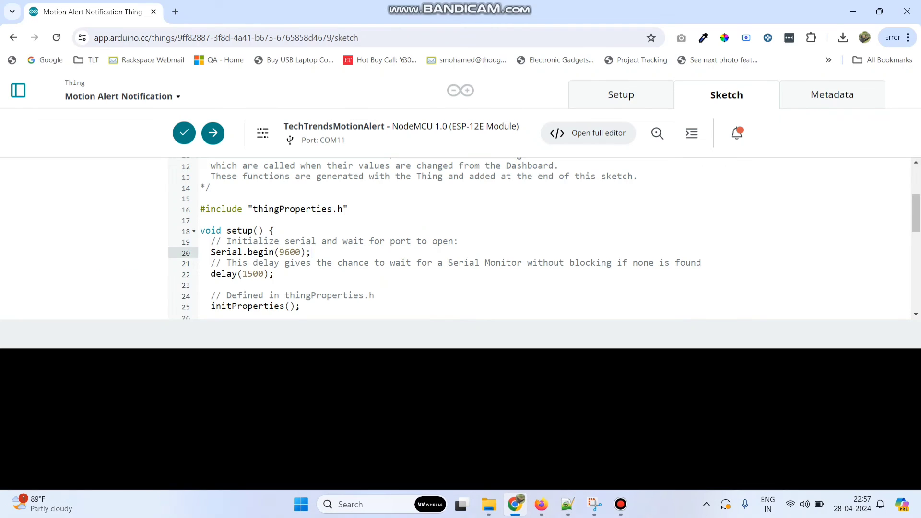
key(ctrl+a)
key(ctrl+v)
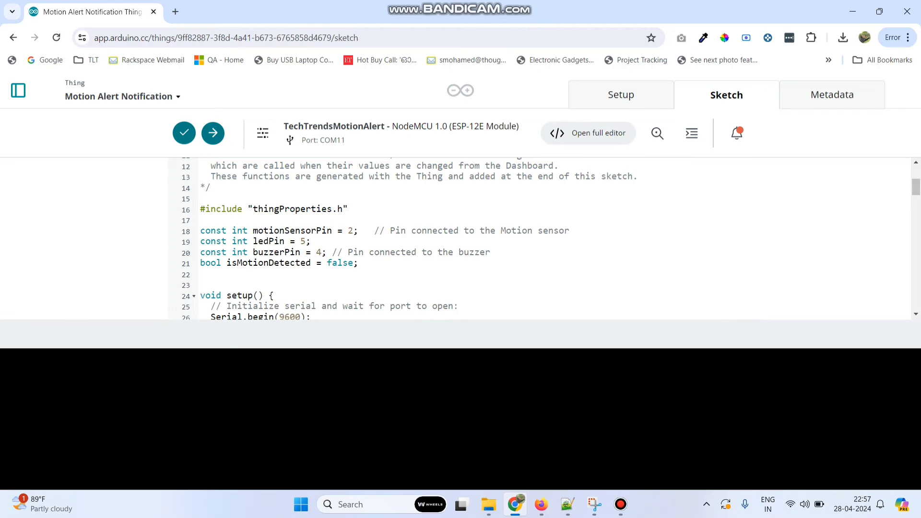
- Review the sketch's sensor, LED and buzzer pin constants, pin modes, motion check in the loop, and the status and buzzer functions
double_click(350, 231)
drag(258, 241, 285, 242)
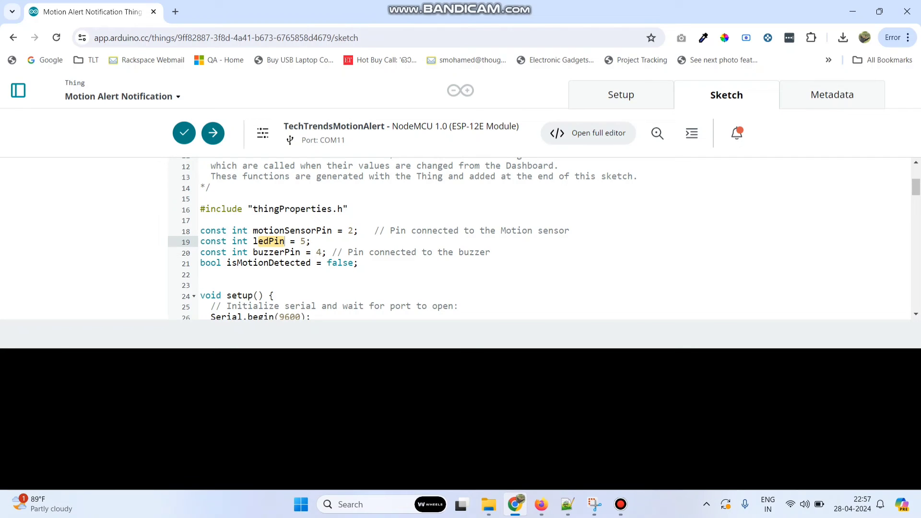
drag(253, 252, 301, 252)
click(317, 252)
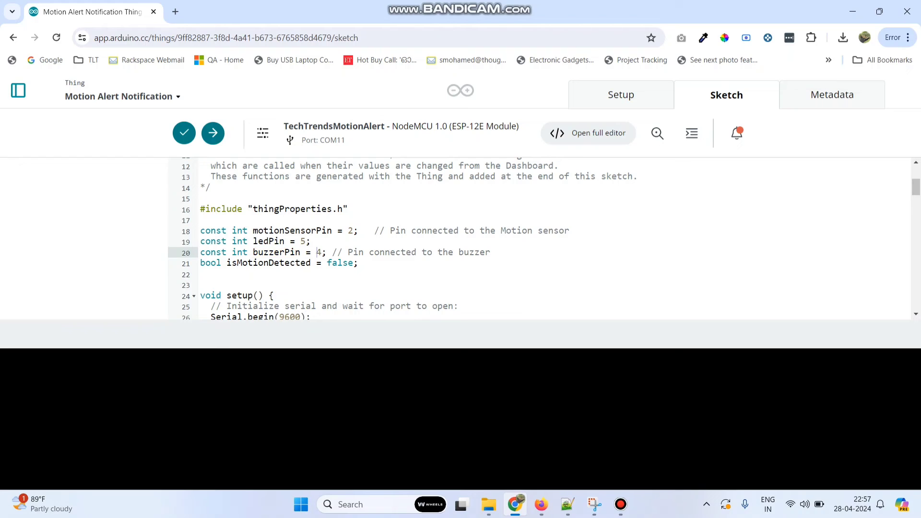
scroll(540, 239, down, 5)
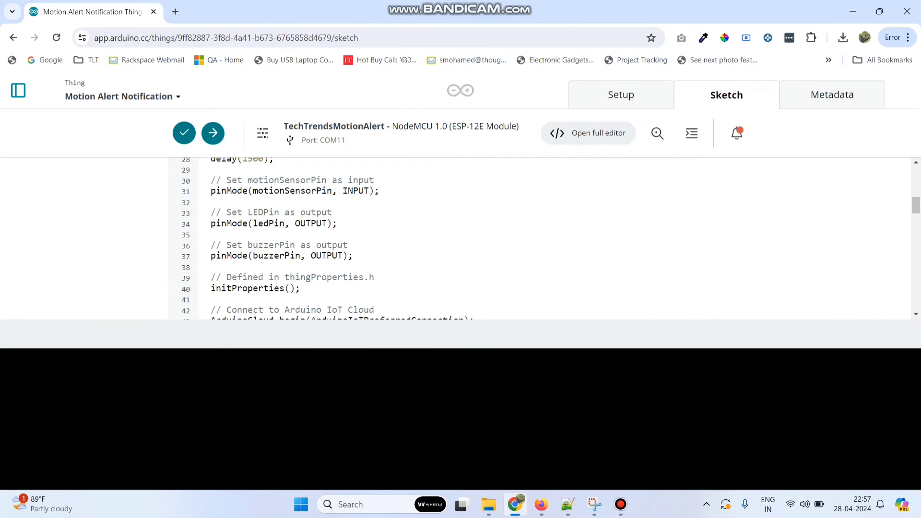
scroll(546, 238, down, 9)
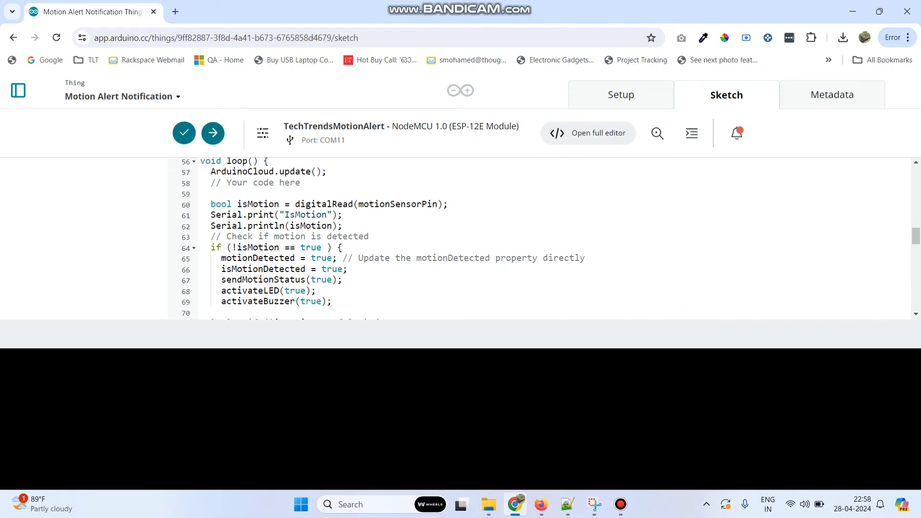
scroll(546, 239, down, 2)
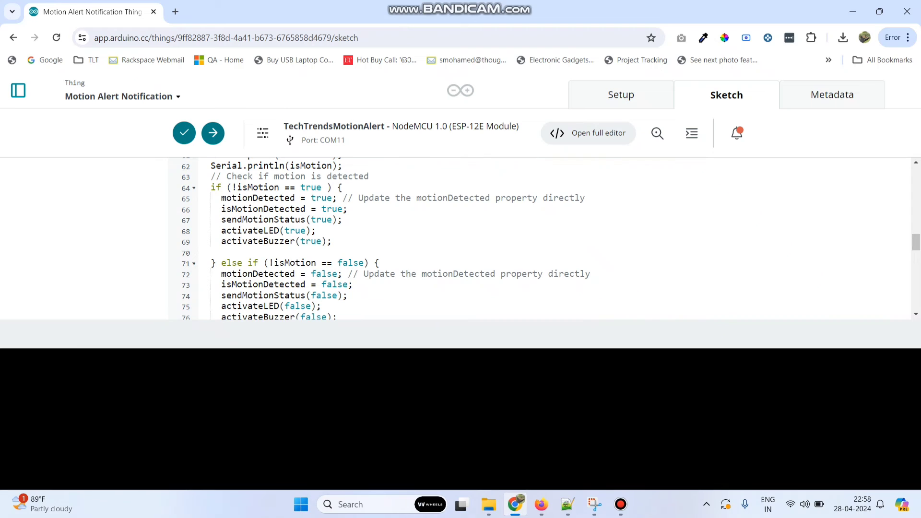
scroll(546, 239, down, 5)
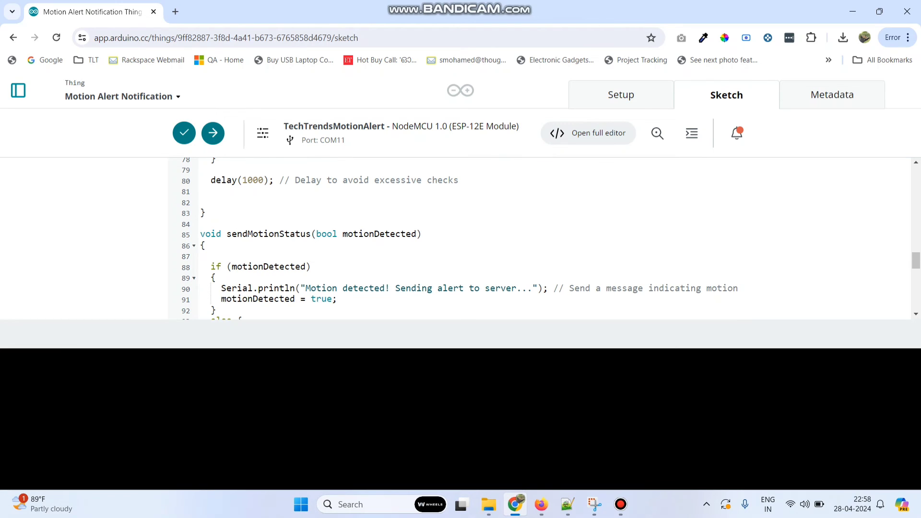
scroll(459, 238, down, 2)
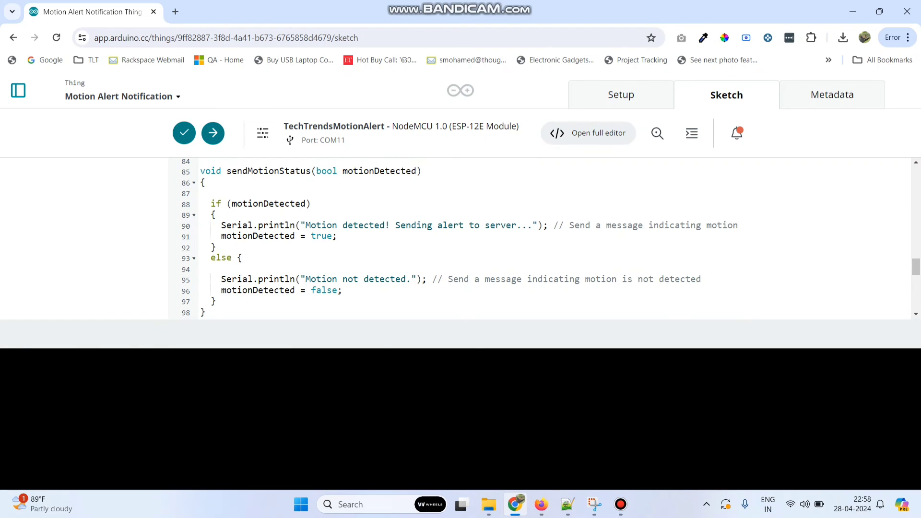
scroll(460, 238, down, 4)
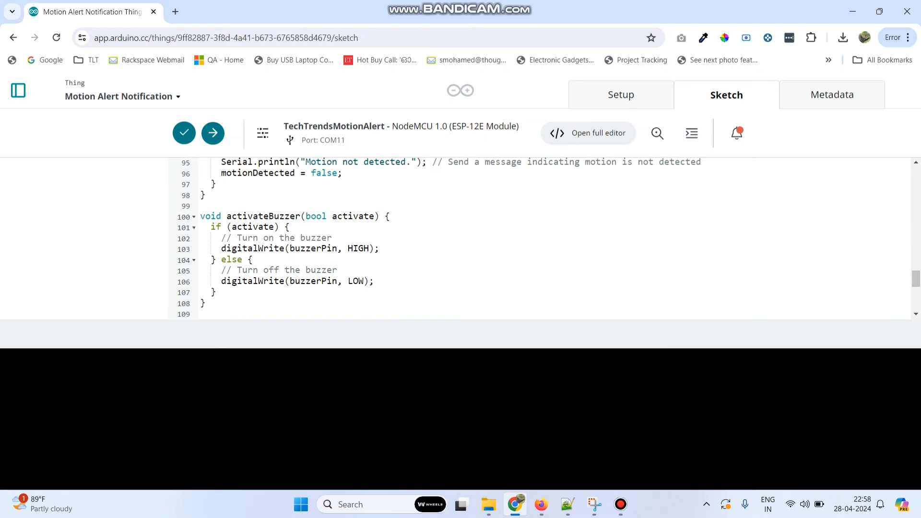
- Upload the sketch to the TechTrendsMotionAlert NodeMCU board on COM11
click(212, 133)
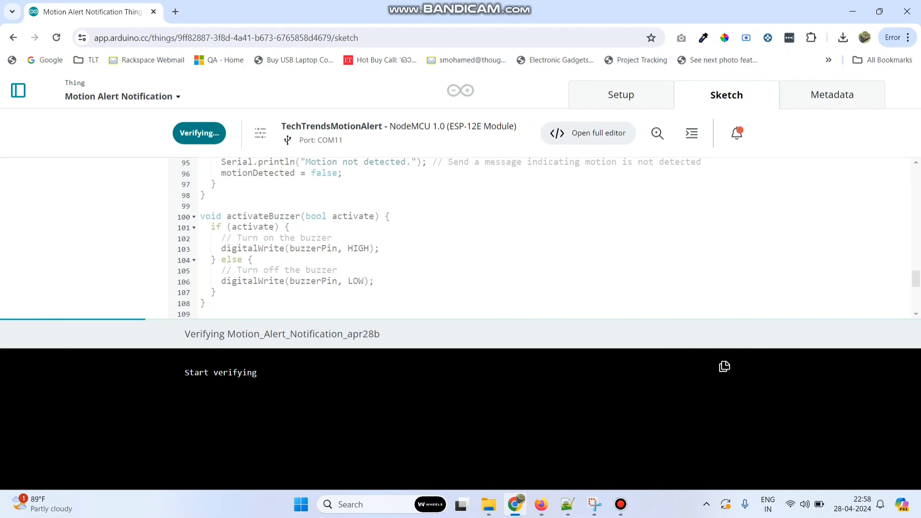